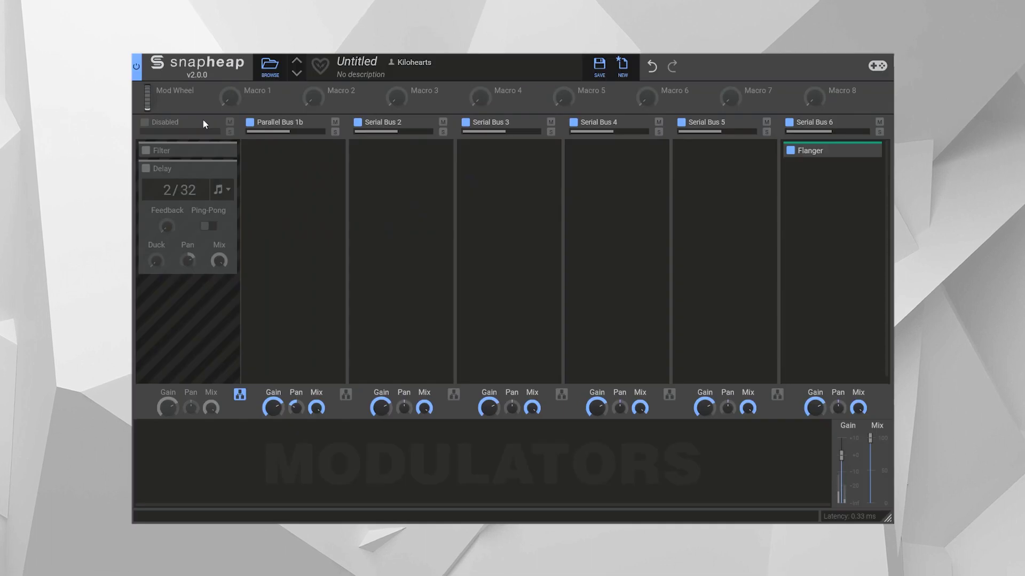
Enable Parallel Bus 1a, then add a Reverb below the Delay and remove it again.
{"action": "left_click", "coordinate": [145, 122]}
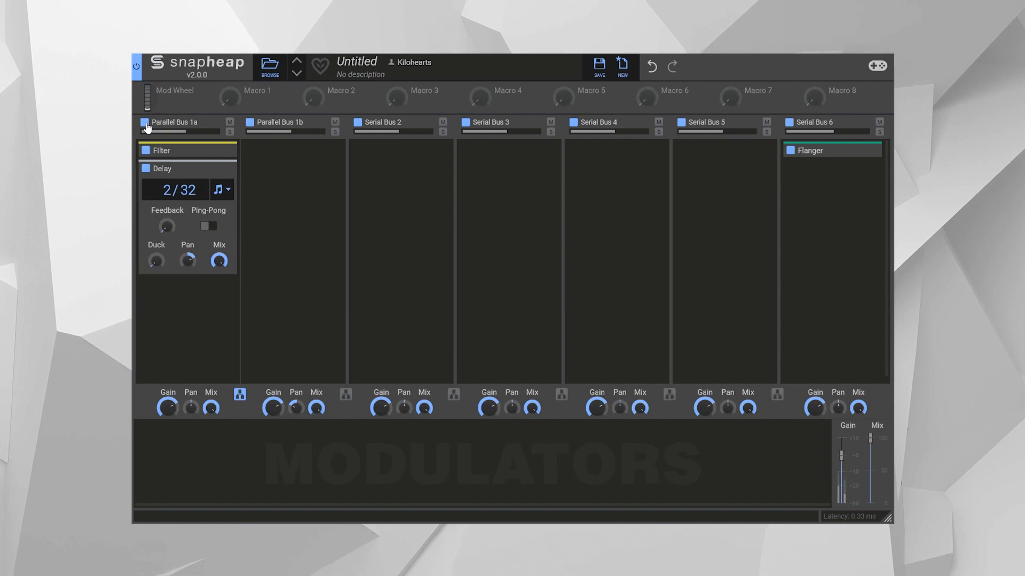
{"action": "left_click", "coordinate": [189, 293]}
{"action": "type", "text": "reverb"}
{"action": "key", "text": "Return"}
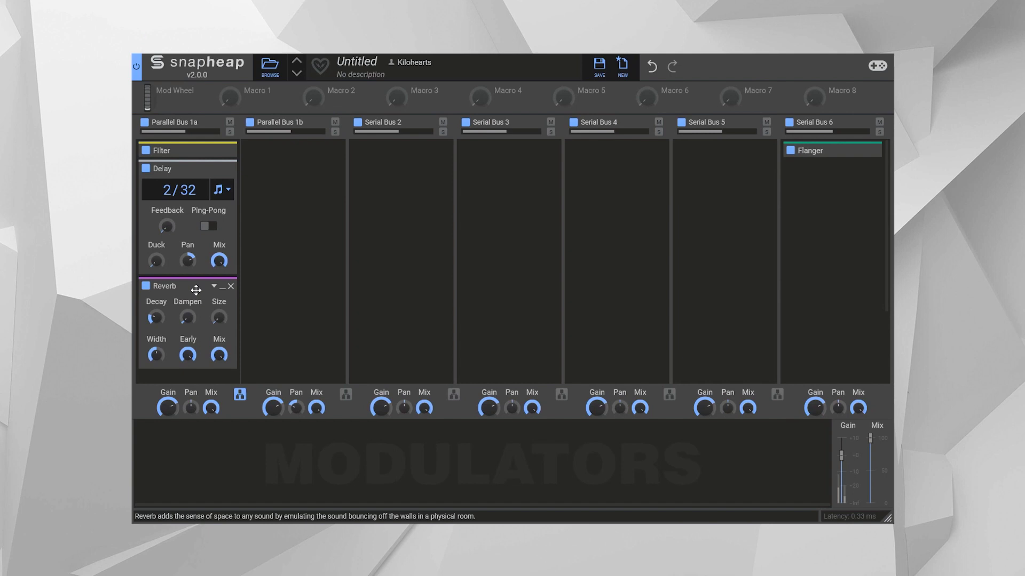
{"action": "key", "text": "Delete"}
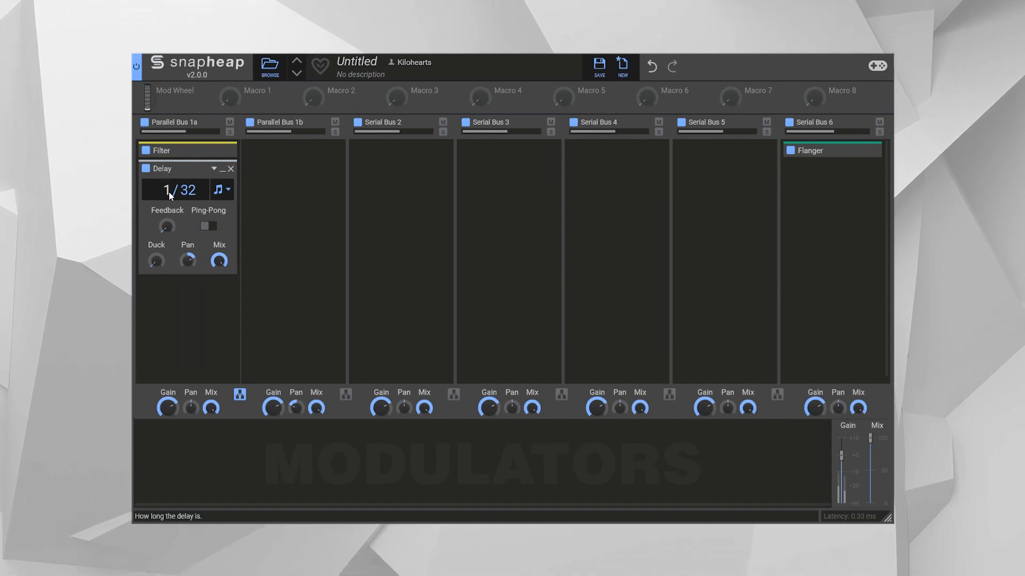
Shorten the Delay time and enable Ping-Pong so echoes bounce left and right.
{"action": "mouse_move", "coordinate": [168, 192]}
{"action": "left_mouse_down"}
{"action": "mouse_move", "coordinate": [169, 181]}
{"action": "mouse_move", "coordinate": [167, 227]}
{"action": "left_mouse_up"}
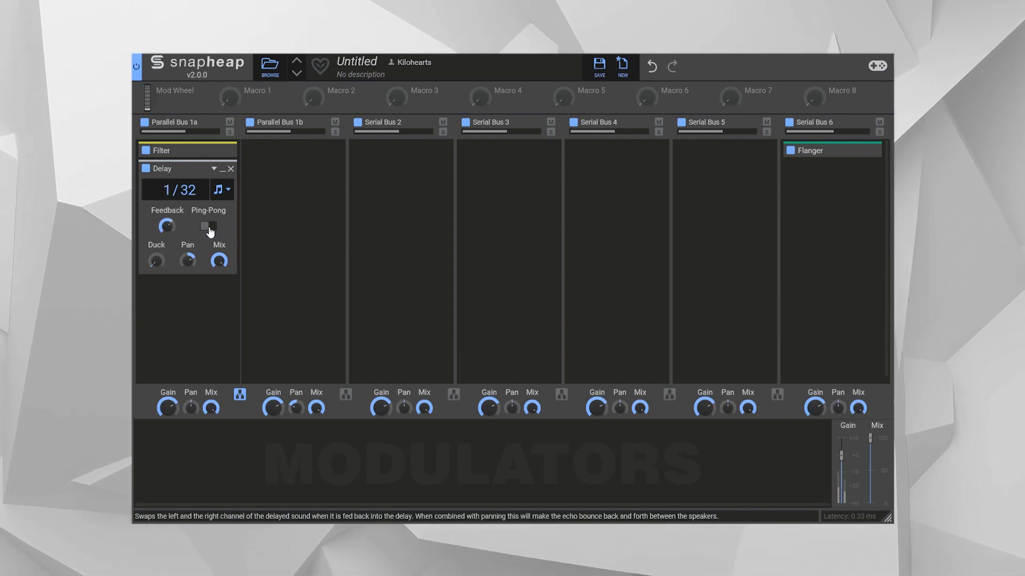
{"action": "left_click", "coordinate": [210, 227]}
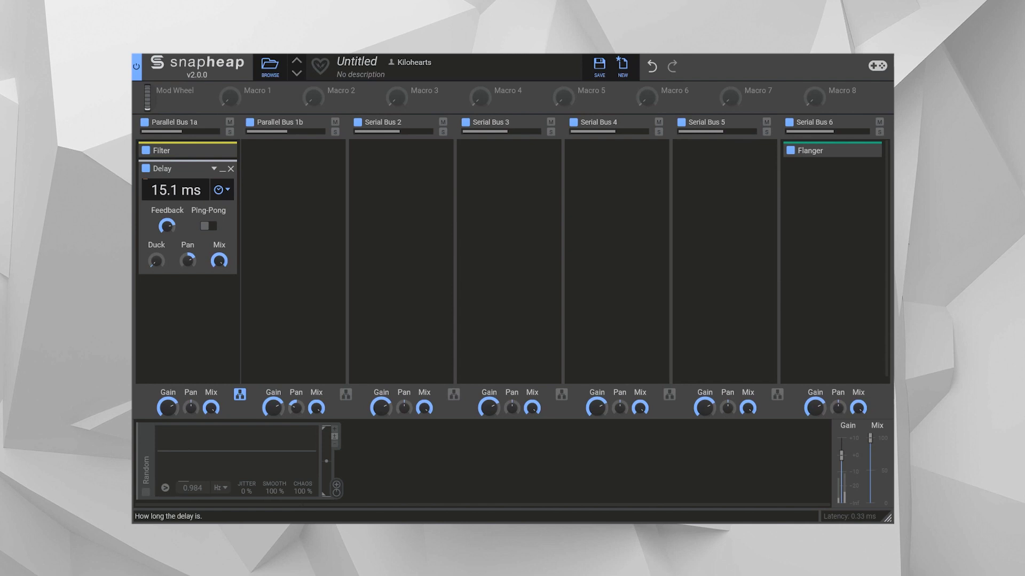
Link the Random modulator to the Delay time so it swings around 12.5 ms.
{"action": "left_click_drag", "start_coordinate": [336, 486], "coordinate": [176, 190]}
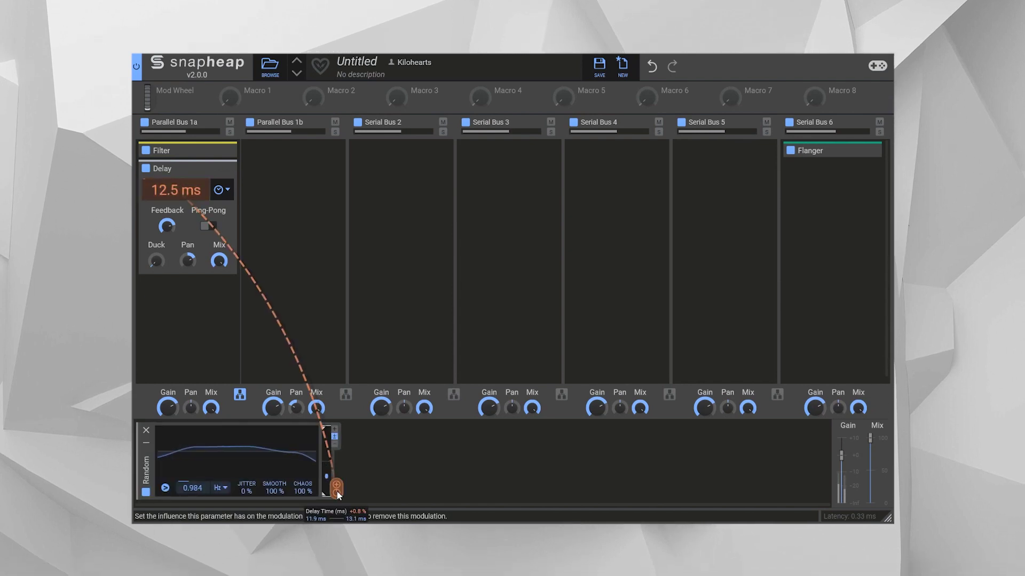